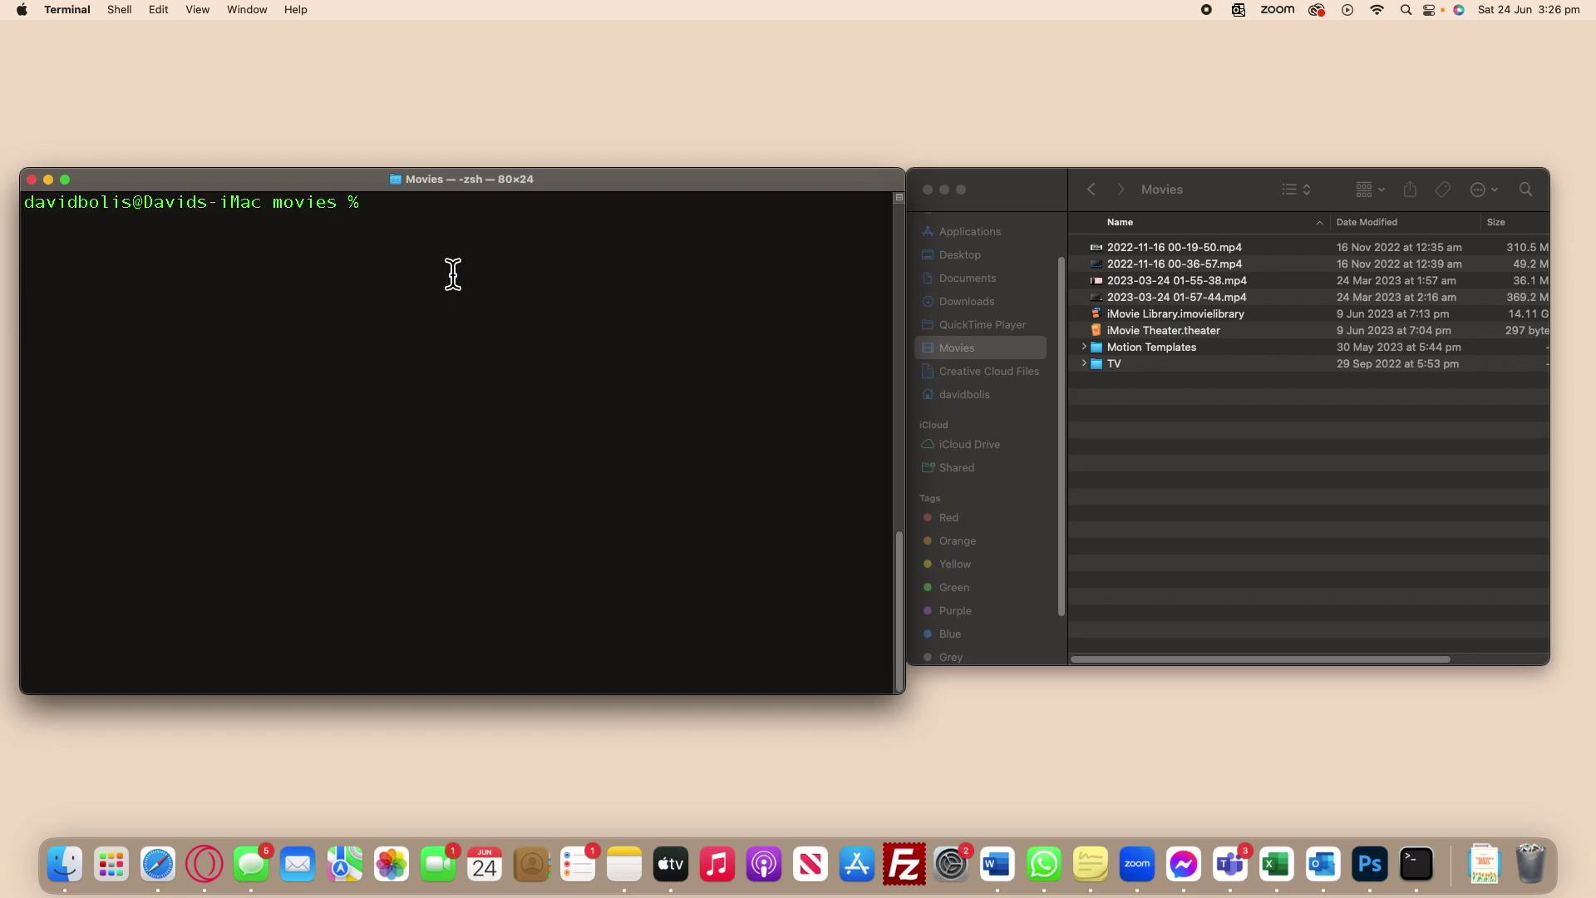
pyautogui.write('mkdir')
pyautogui.write('terminalTut')
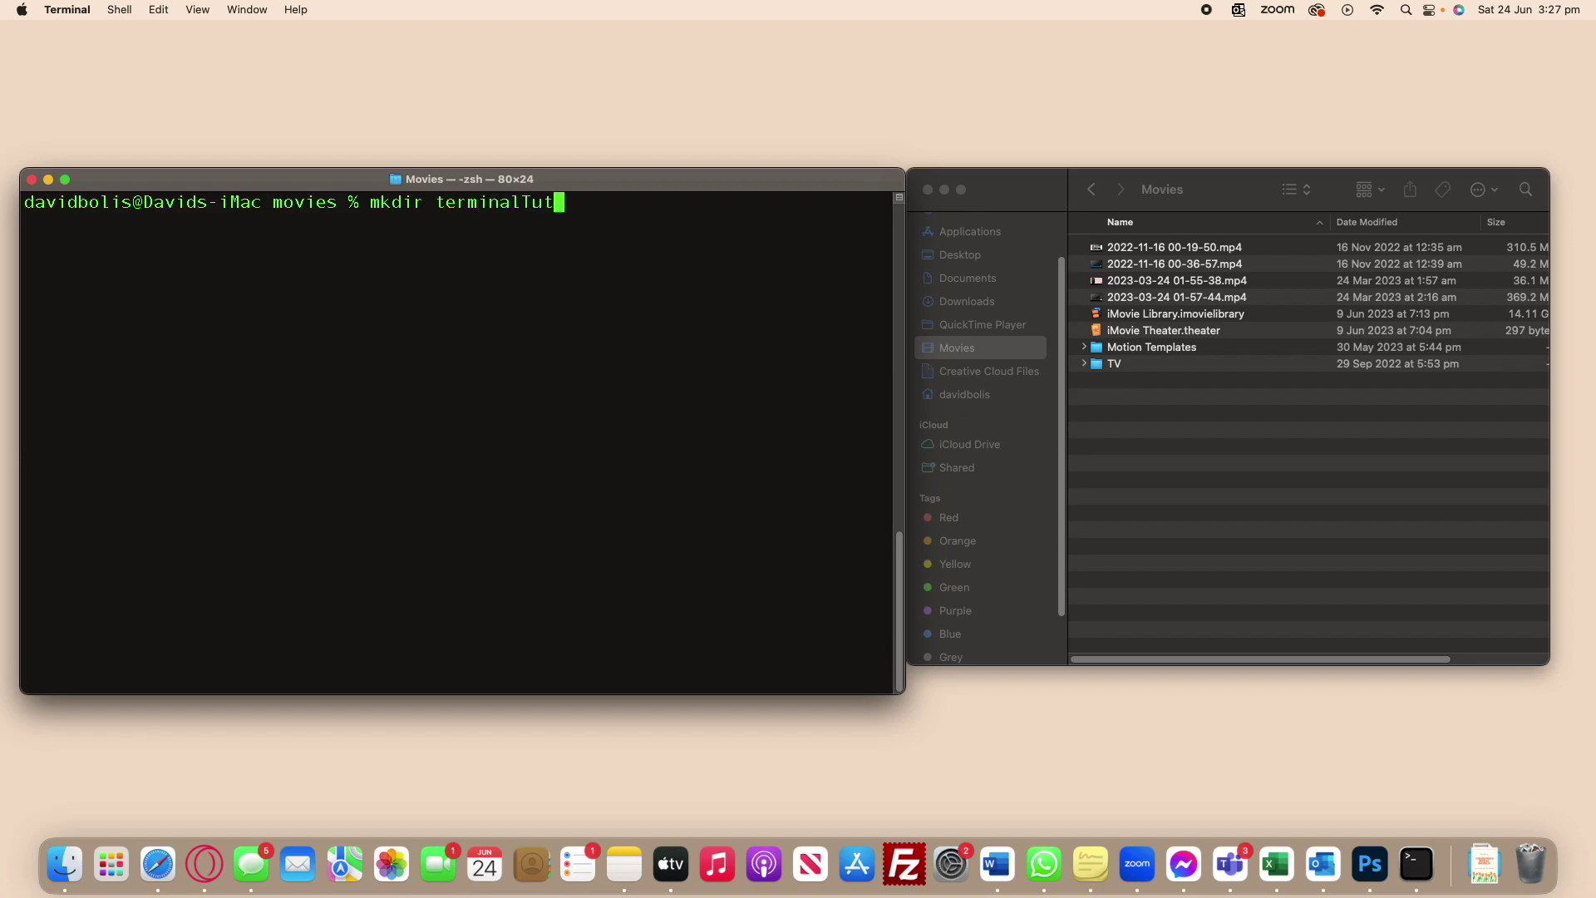
pyautogui.write('orials')
# Glance at the Movies folder in Finder, then refocus Terminal with mkdir terminalTutorials pending
pyautogui.click(987, 349)
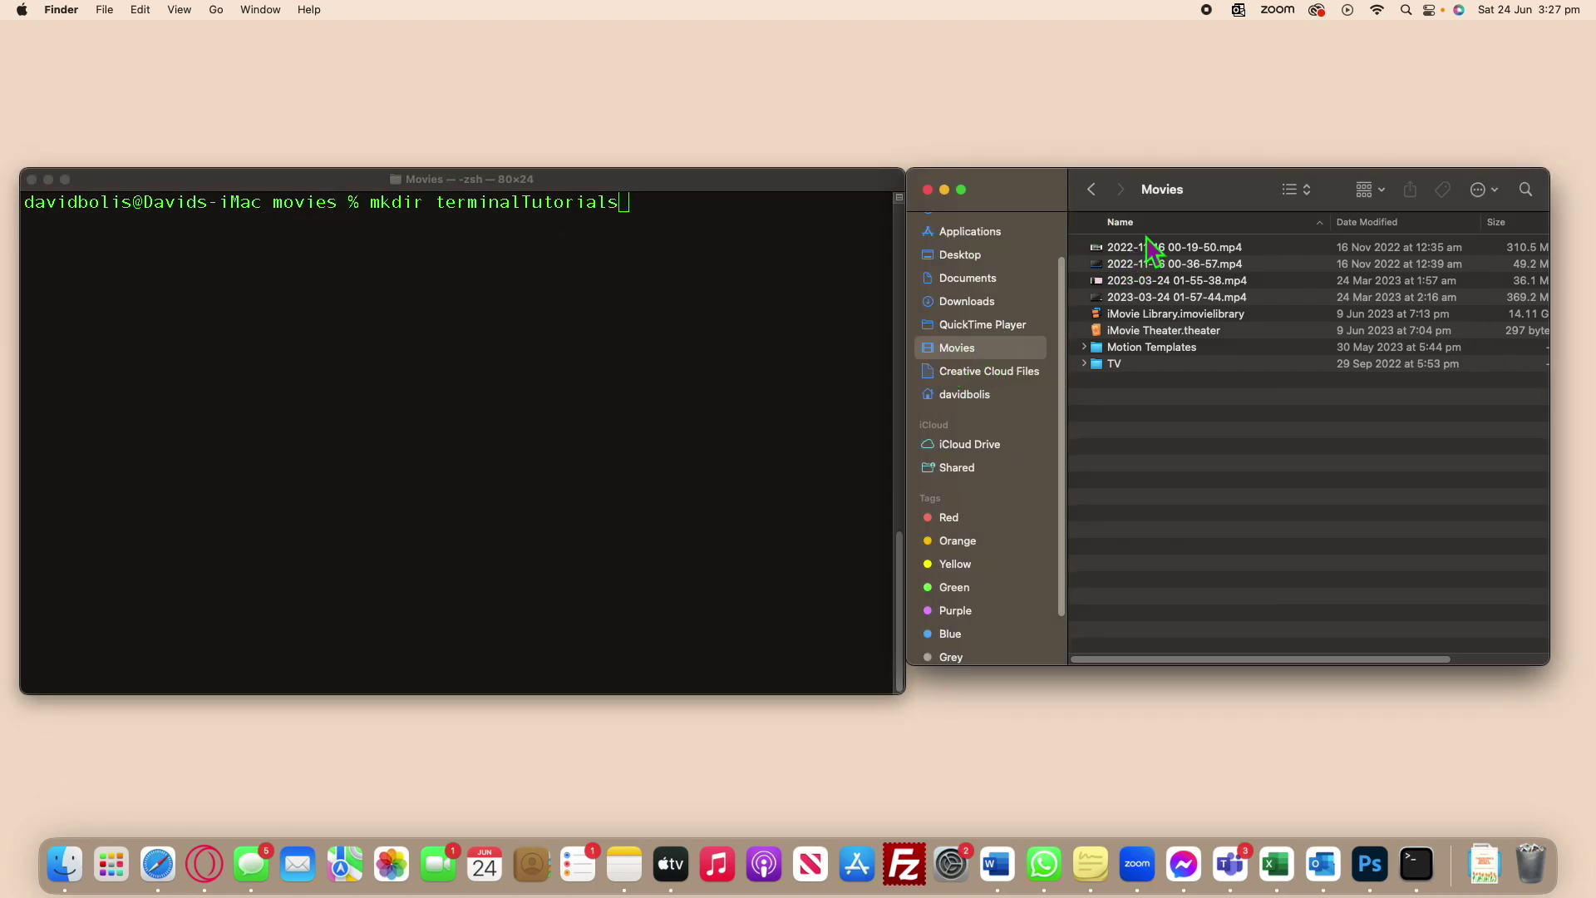
pyautogui.click(803, 235)
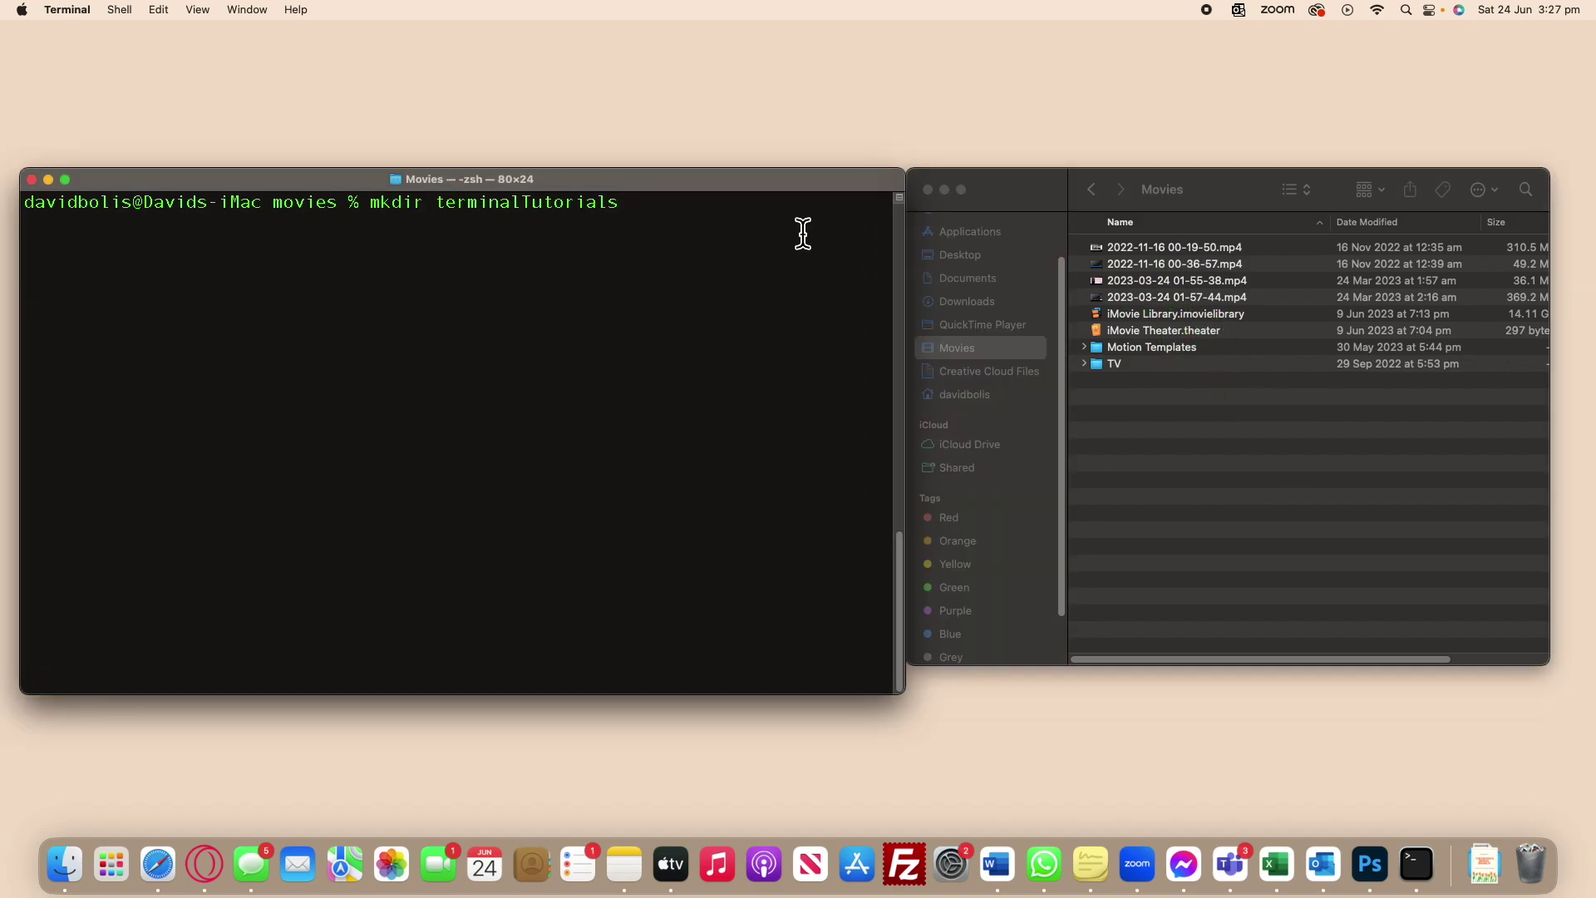
# Run mkdir and check Finder's Movies listing now shows the new terminalTutorials folder
pyautogui.press('Return')
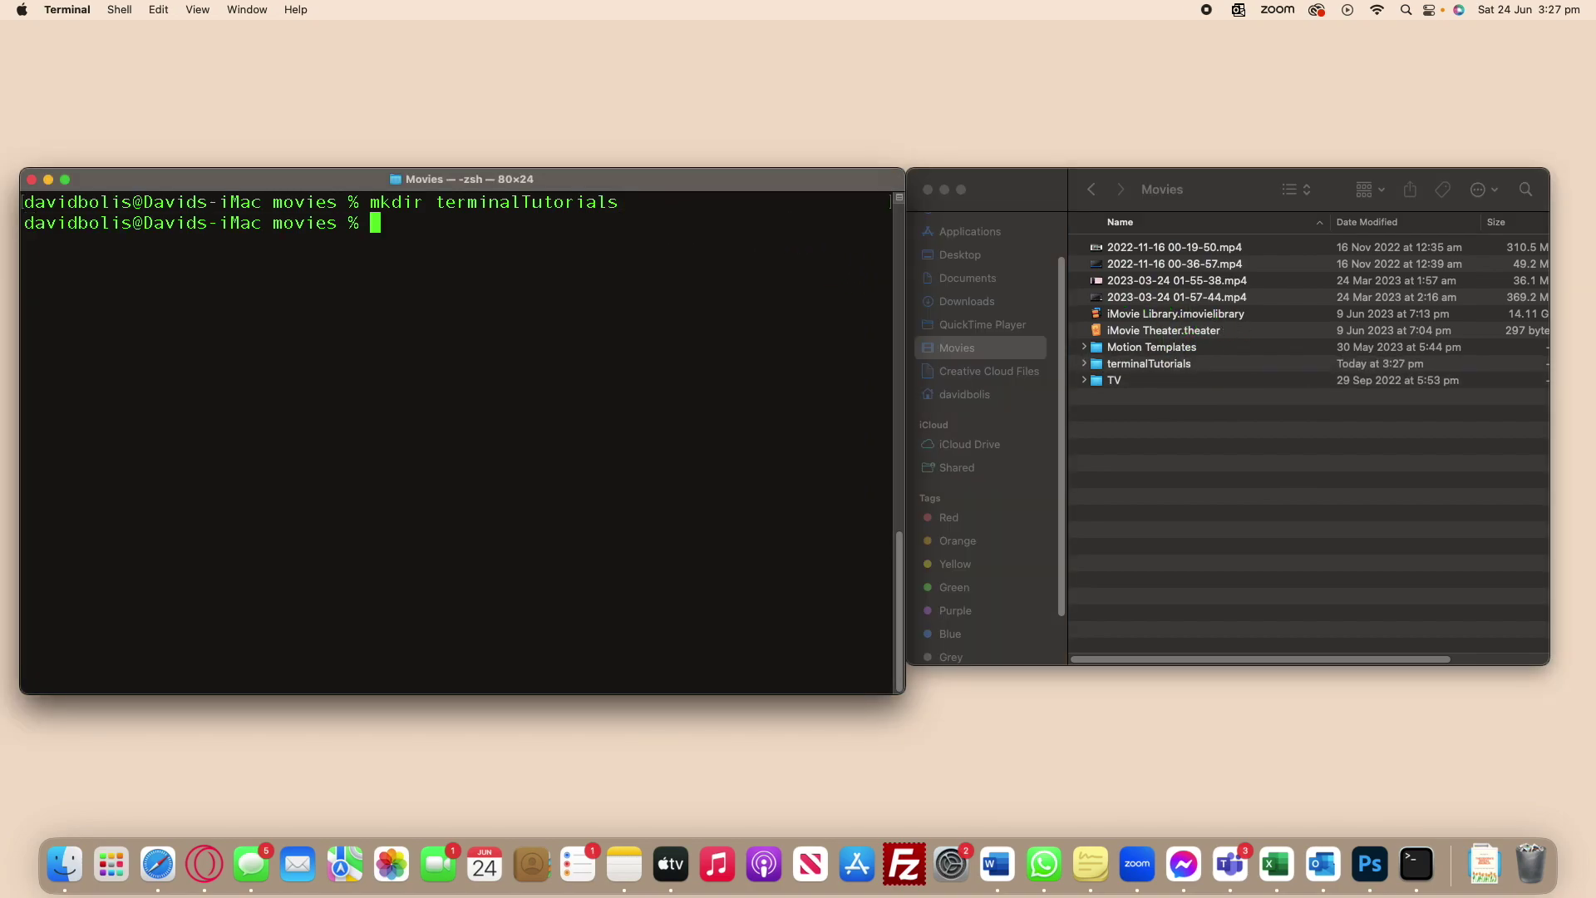
pyautogui.click(1095, 380)
pyautogui.click(1087, 377)
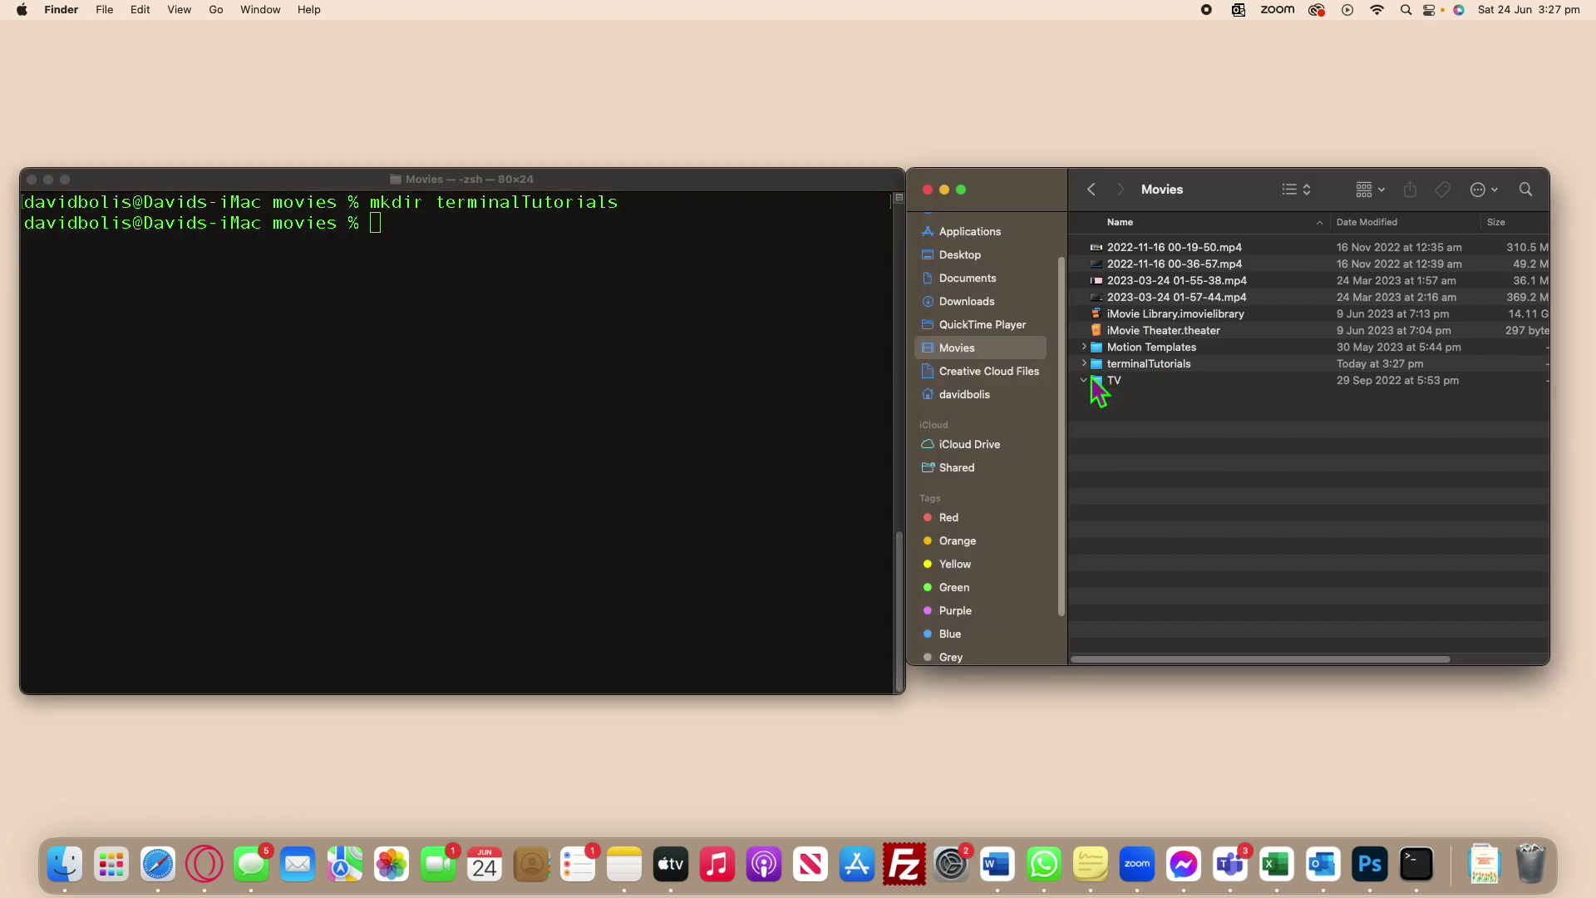
pyautogui.click(1087, 378)
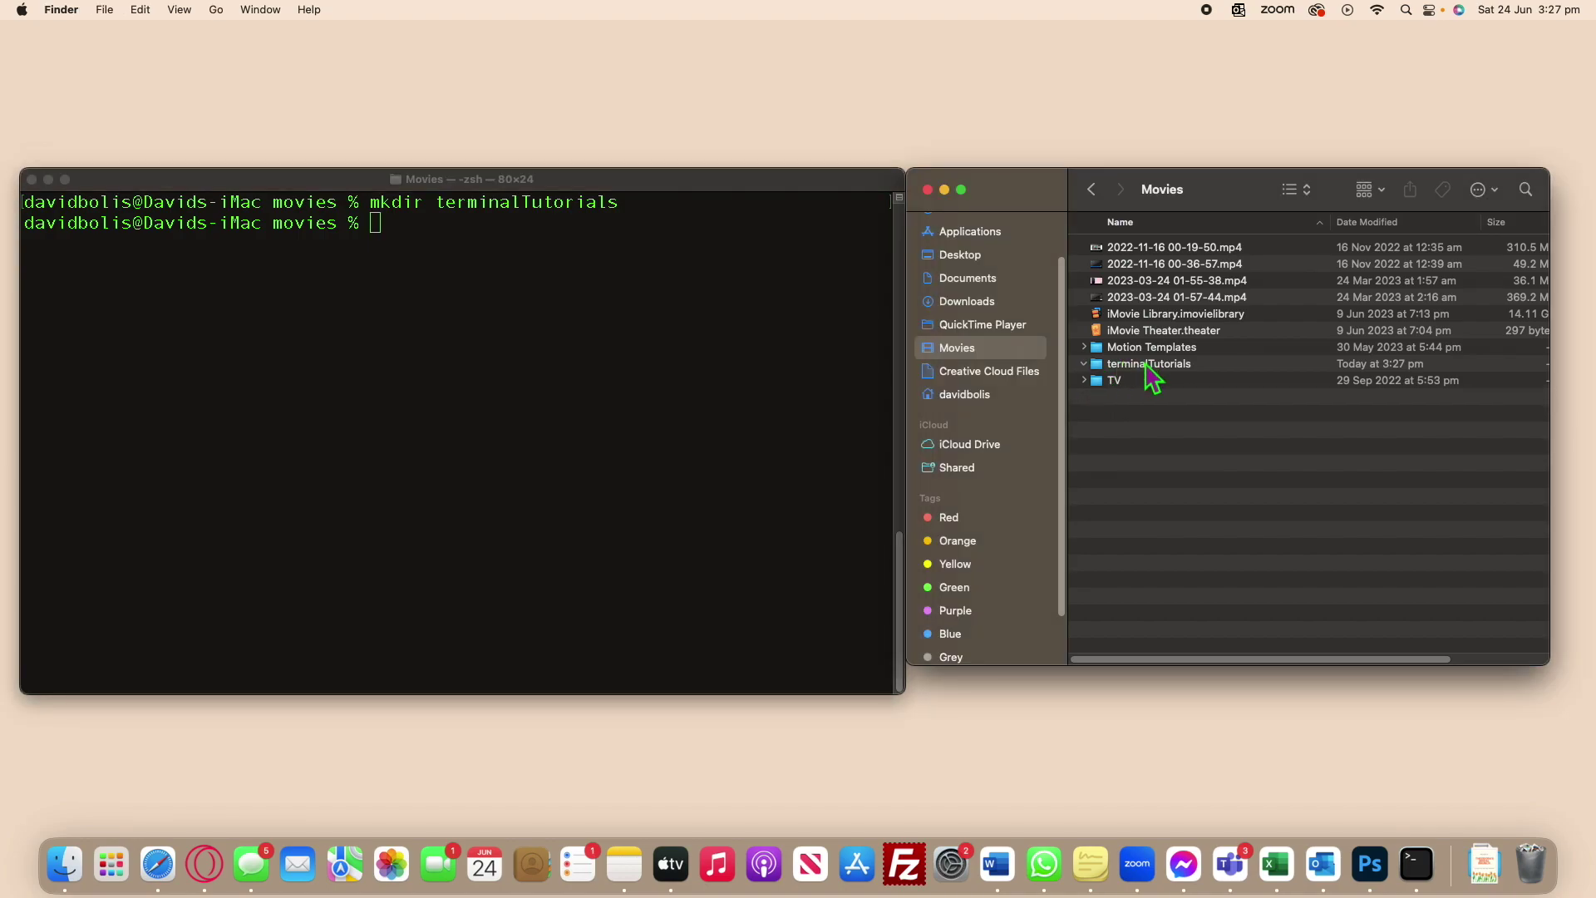